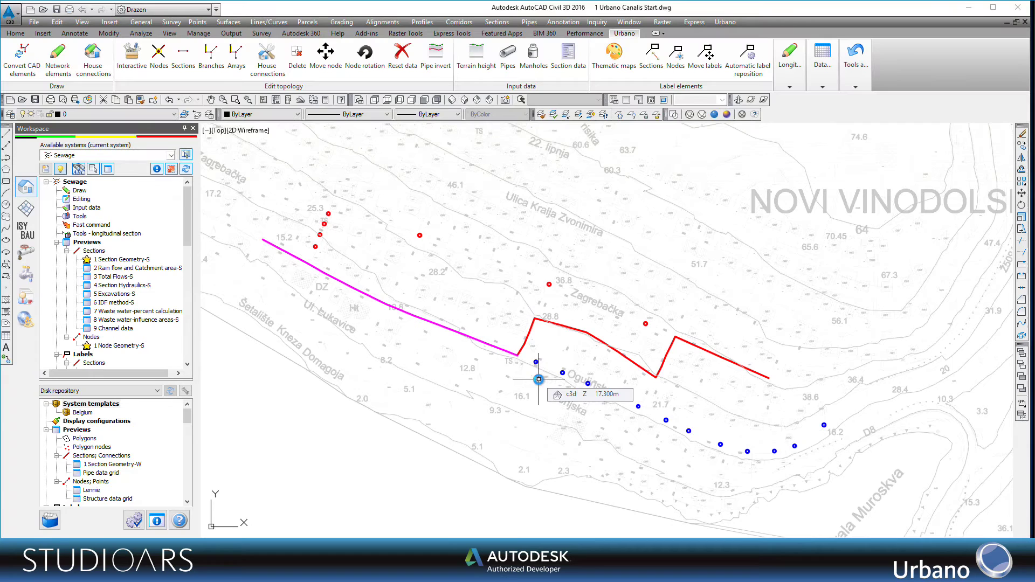
Open the Draw network elements settings palette
left_click(310, 231)
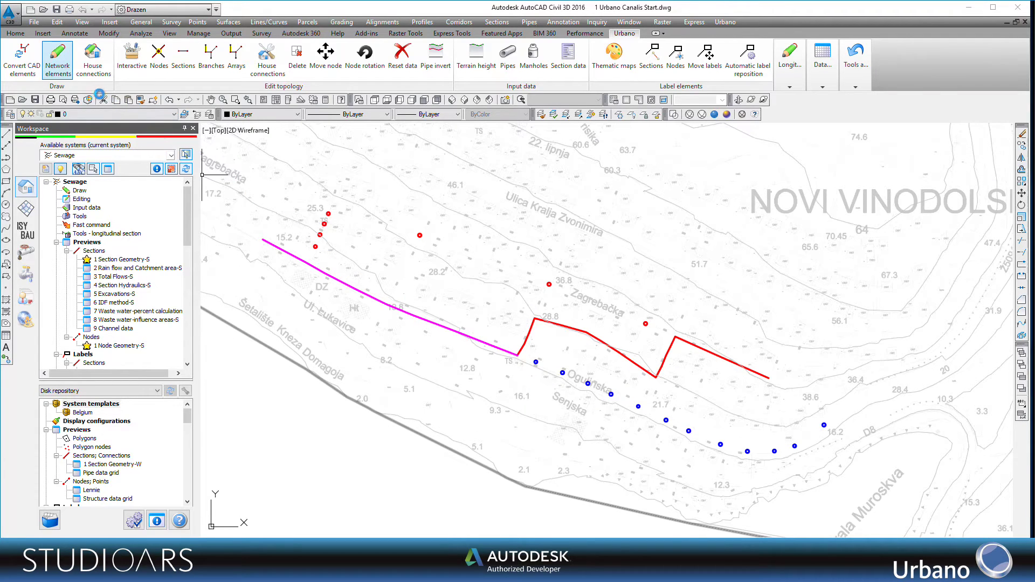
left_click(61, 69)
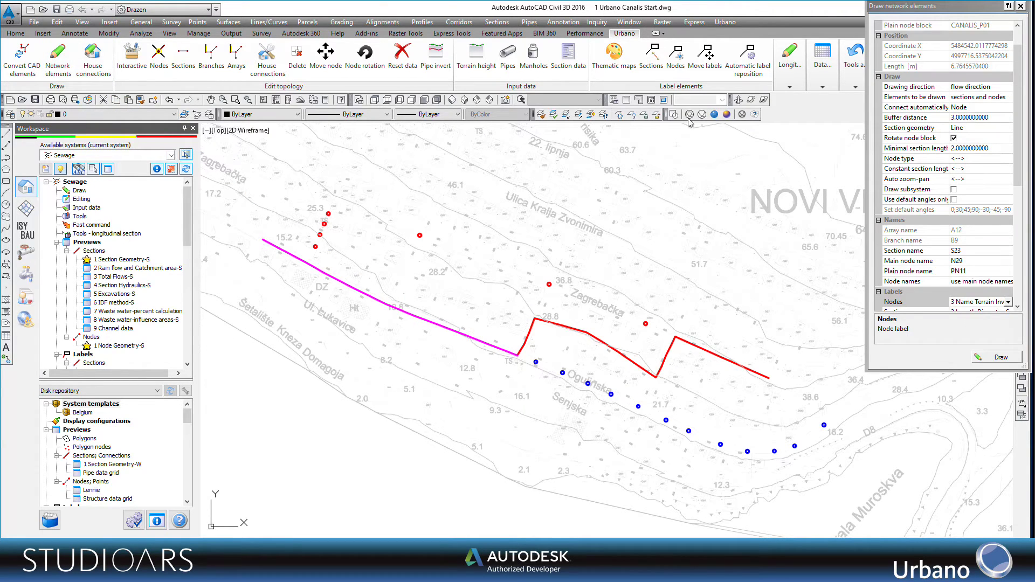
left_click_drag(1018, 147, 1022, 262)
Draw the sewer branch through the blue points on Ogulinska street to the magenta pipe
left_click(1000, 357)
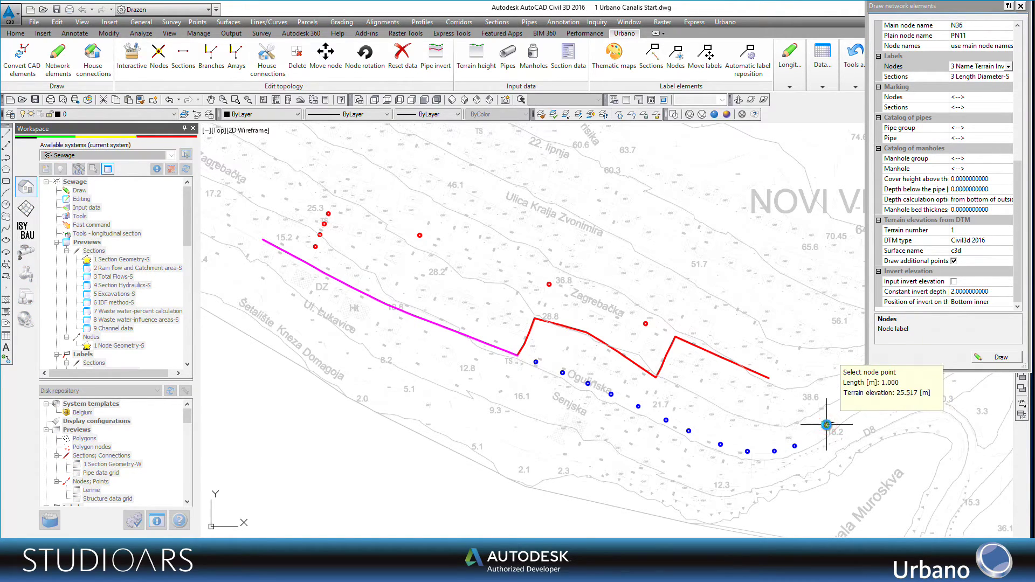
left_click(827, 424)
left_click(774, 451)
left_click(747, 451)
left_click(720, 442)
left_click(688, 431)
left_click(666, 420)
left_click(634, 403)
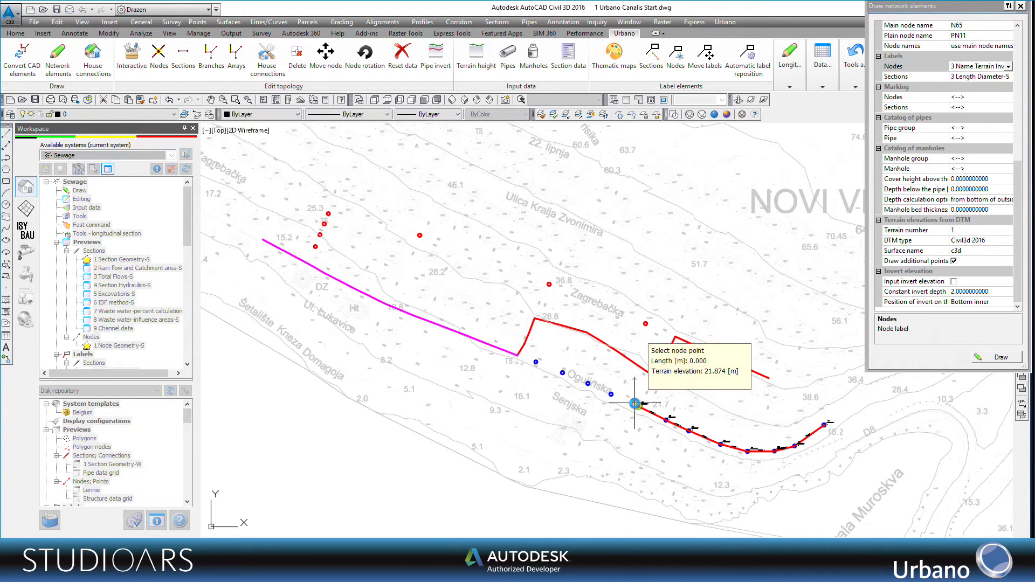
left_click(610, 394)
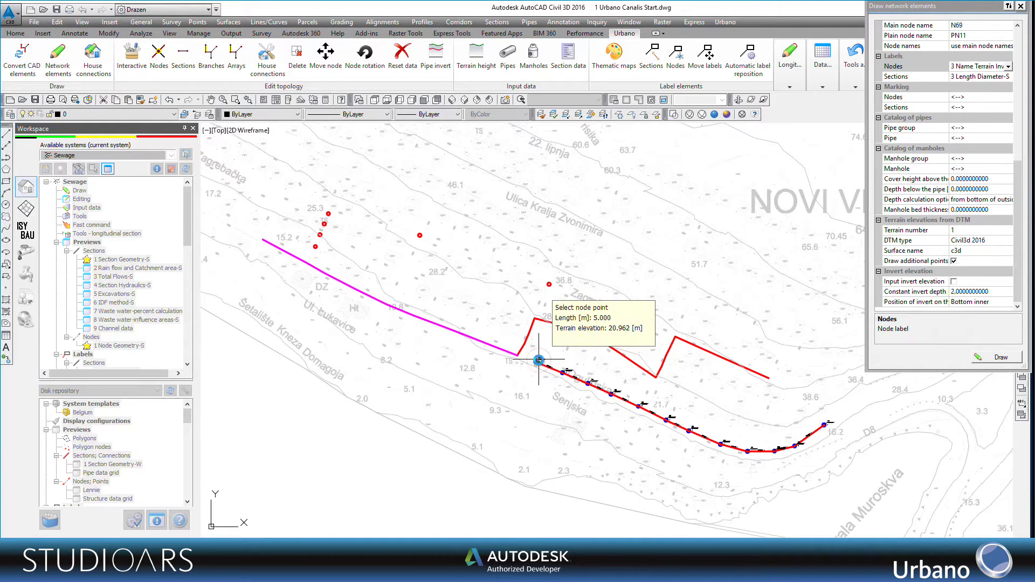
left_click(520, 354)
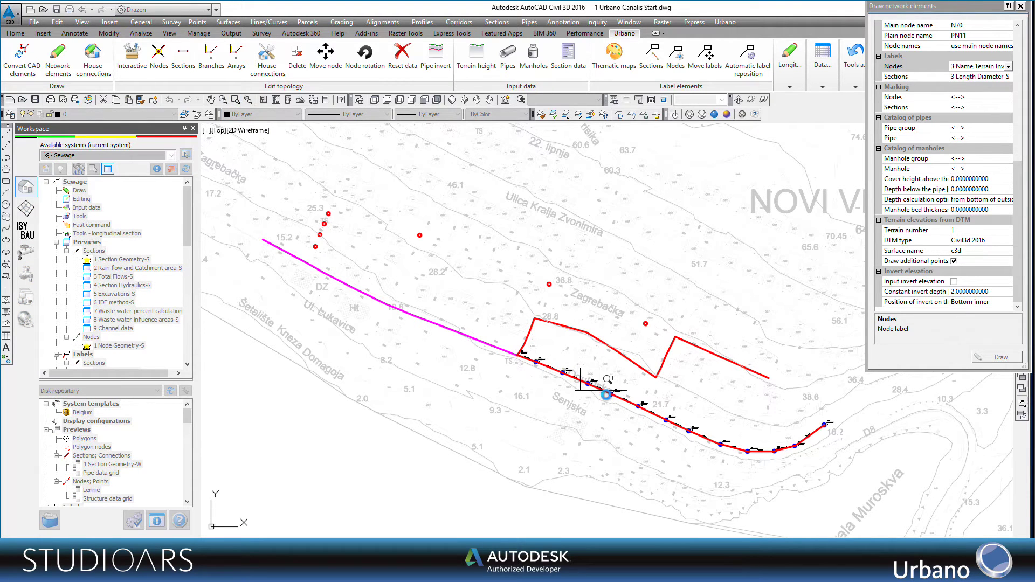
Zoom in to check the new node labels, then return to the full route view
left_click(679, 432)
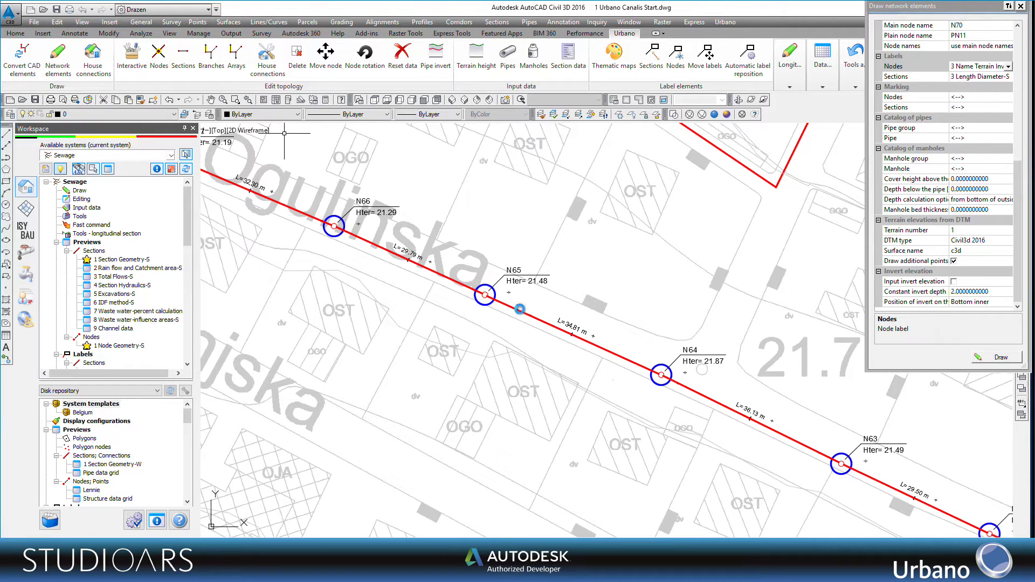
left_click(248, 102)
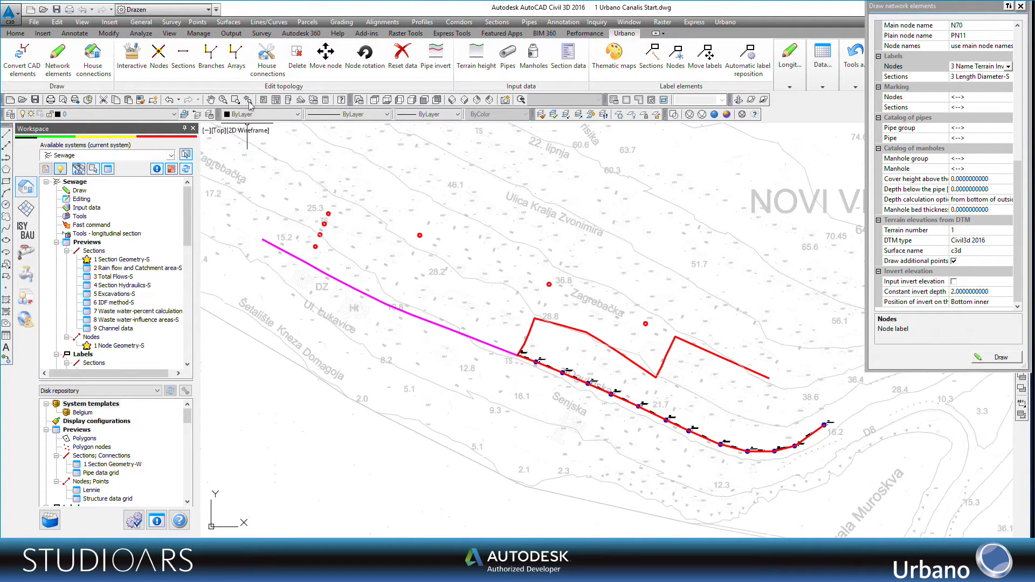
left_click_drag(1017, 233, 1017, 118)
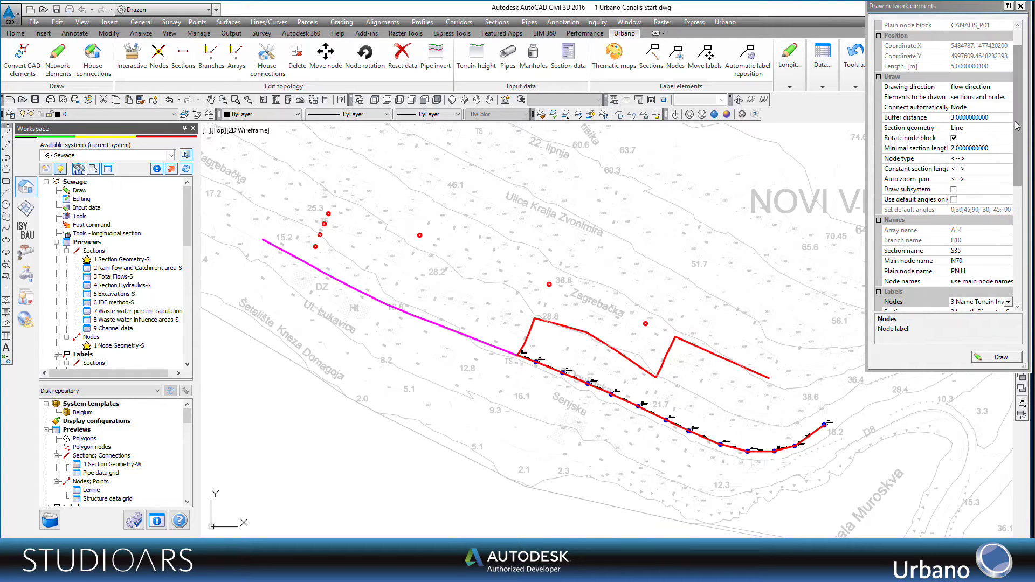
Set the constant section length to 40 m
left_click(971, 169)
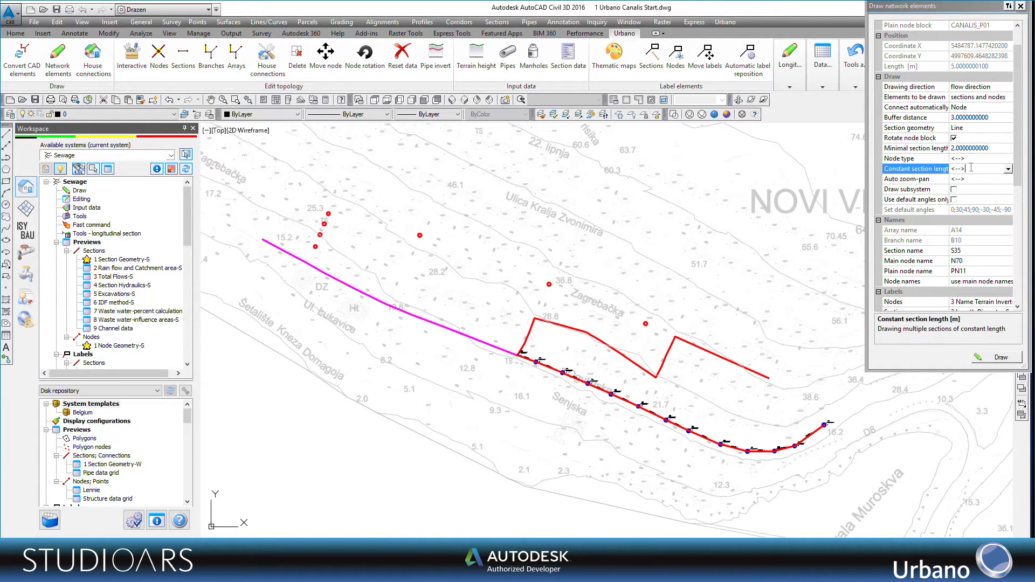
left_click(1007, 170)
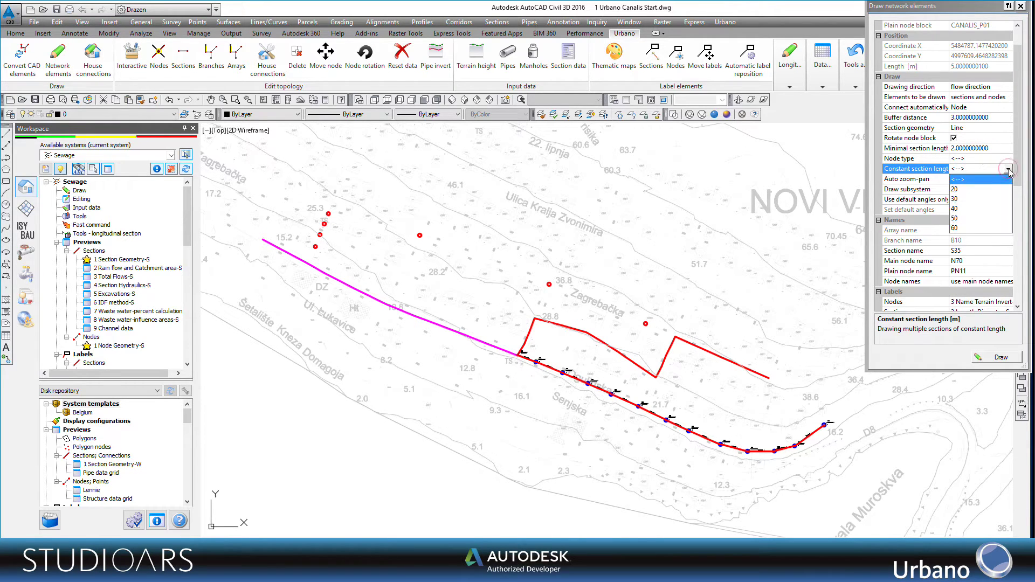
left_click(955, 208)
Lay 40 m sections along Zagrebačka street from the red circle marker westward
left_click(996, 357)
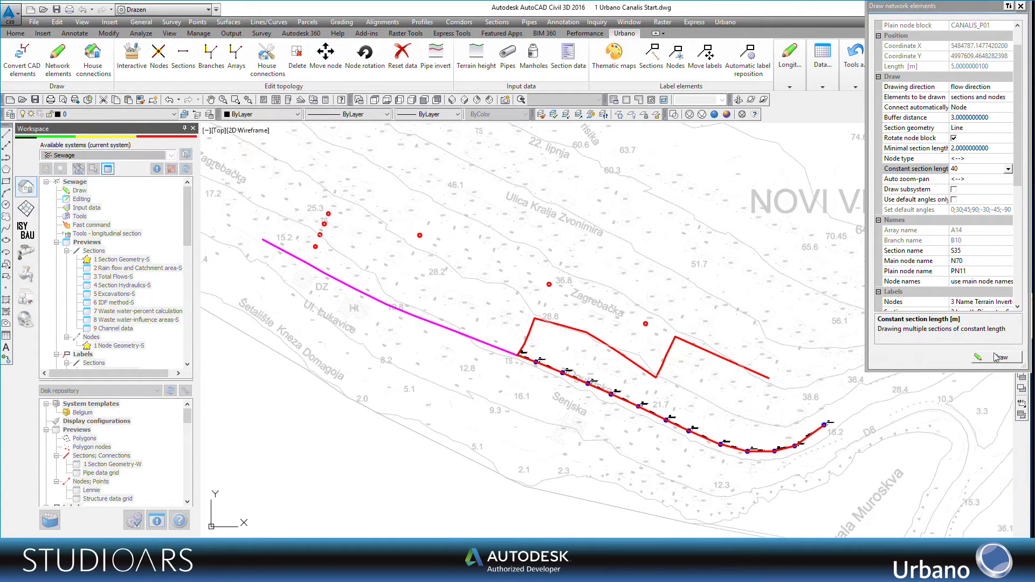
scroll(589, 327, "up", 4)
scroll(589, 327, "up", 2)
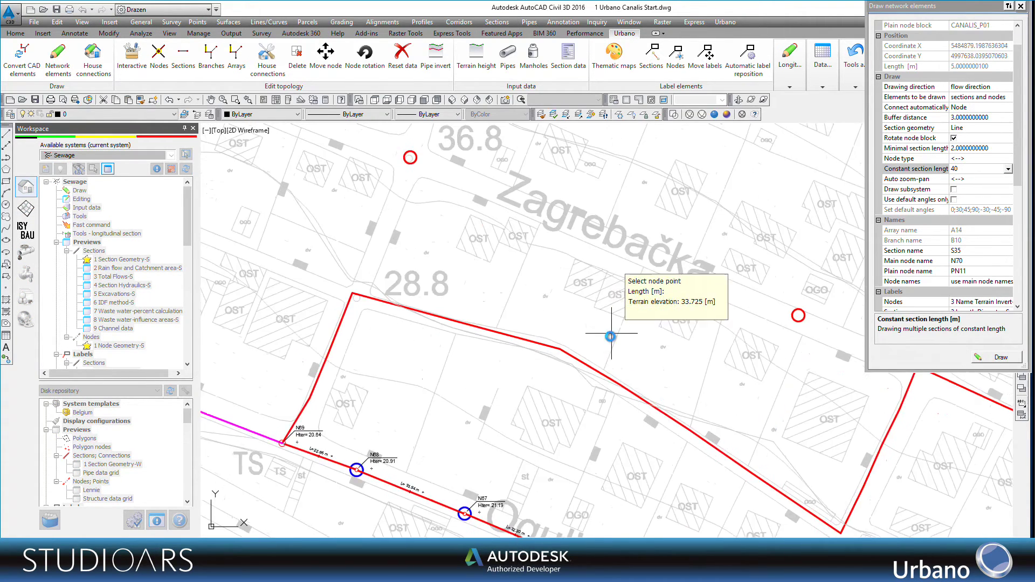
left_click(781, 342)
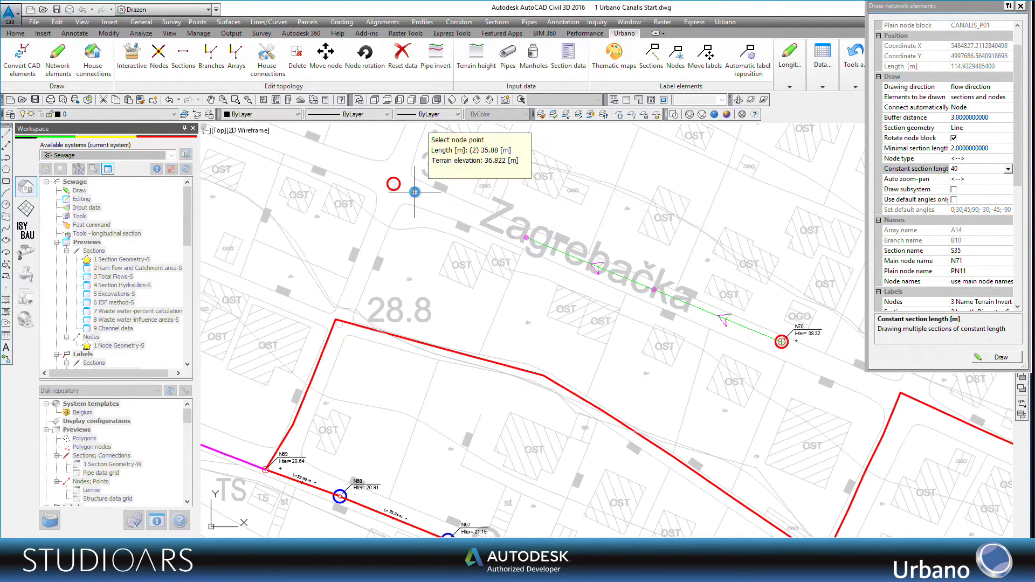
left_click(399, 184)
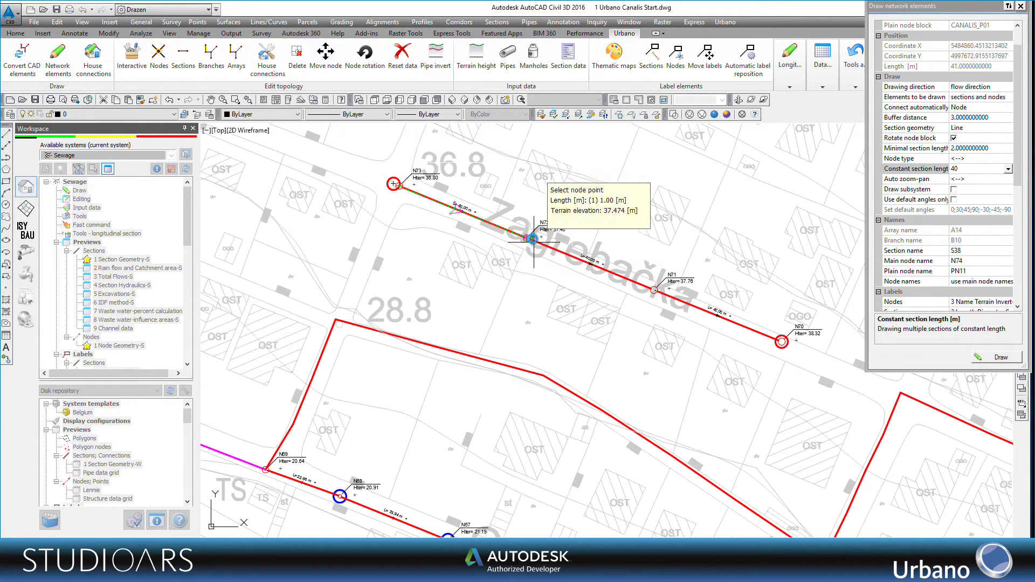
scroll(572, 263, "up", 4)
scroll(586, 268, "down", 1)
scroll(587, 268, "down", 1)
scroll(587, 266, "down", 1)
mouse_move(430, 219)
middle_mouse_down()
mouse_move(663, 370)
mouse_move(980, 486)
middle_mouse_up()
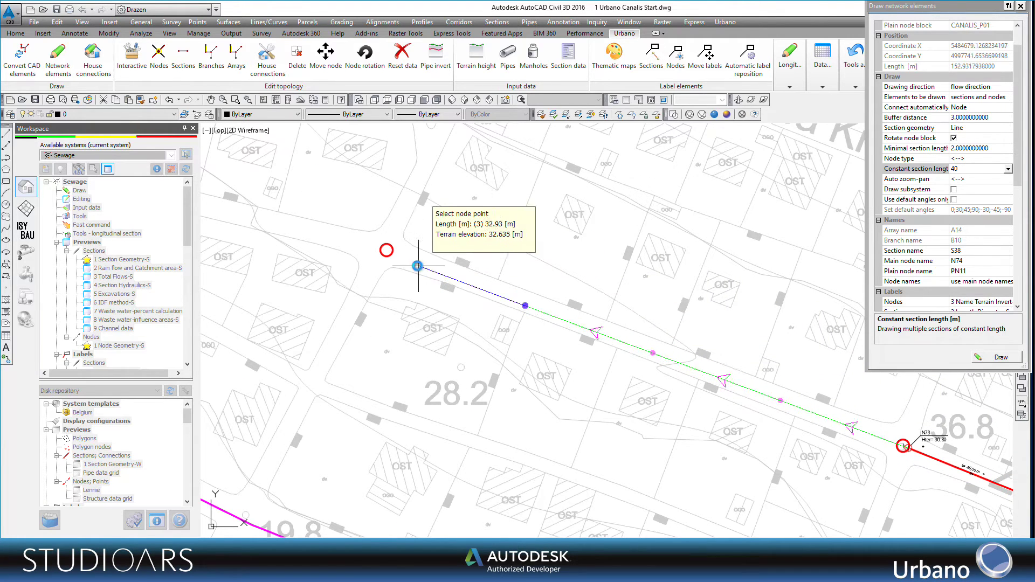
left_click(395, 251)
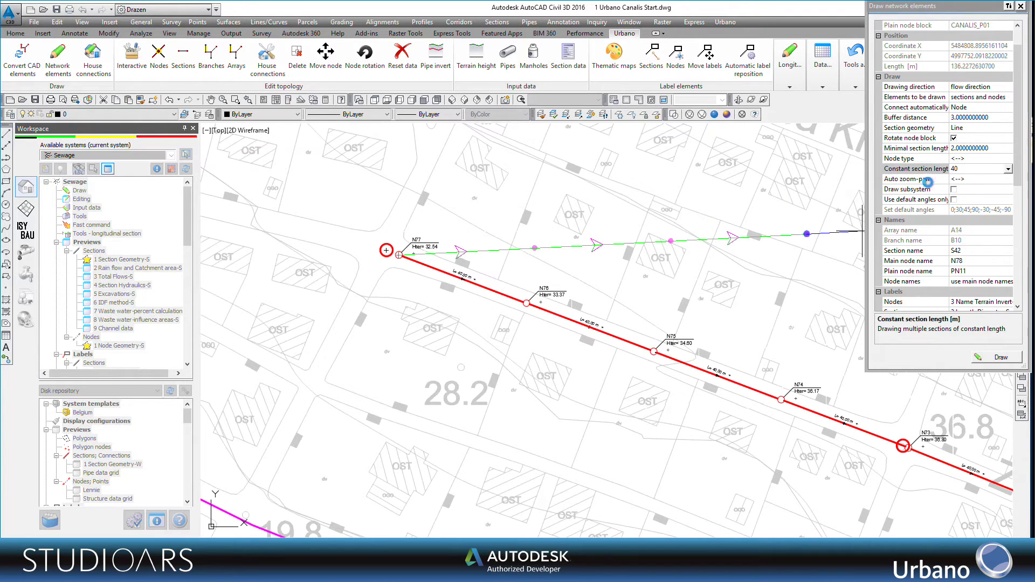
left_click(988, 174)
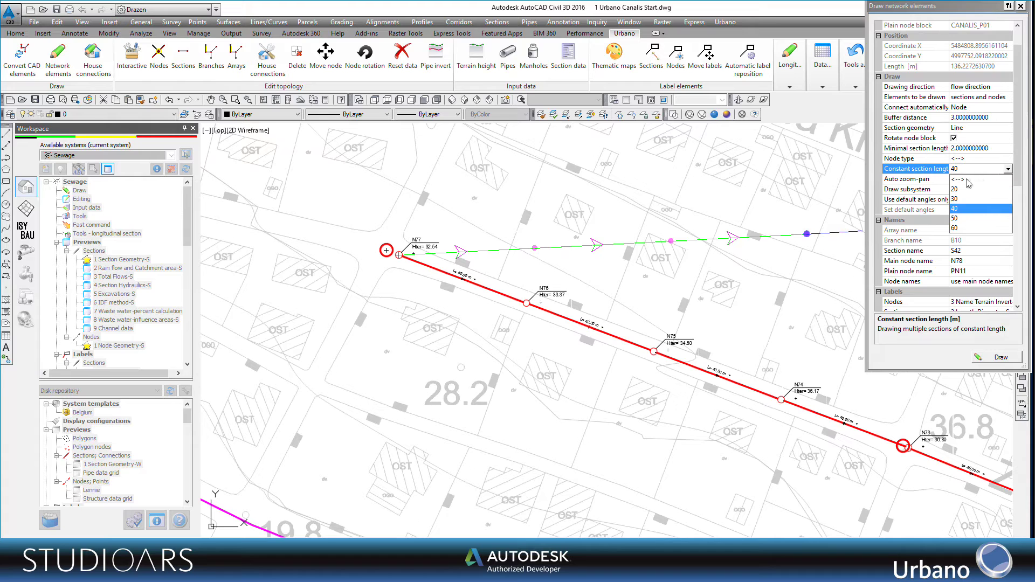
Reset section length to <--> and extend the branch to Zagrebačka street's western end
left_click(958, 179)
mouse_move(327, 250)
middle_mouse_down()
mouse_move(384, 263)
mouse_move(545, 255)
middle_mouse_up()
left_click(467, 220)
left_click(351, 192)
left_click(252, 172)
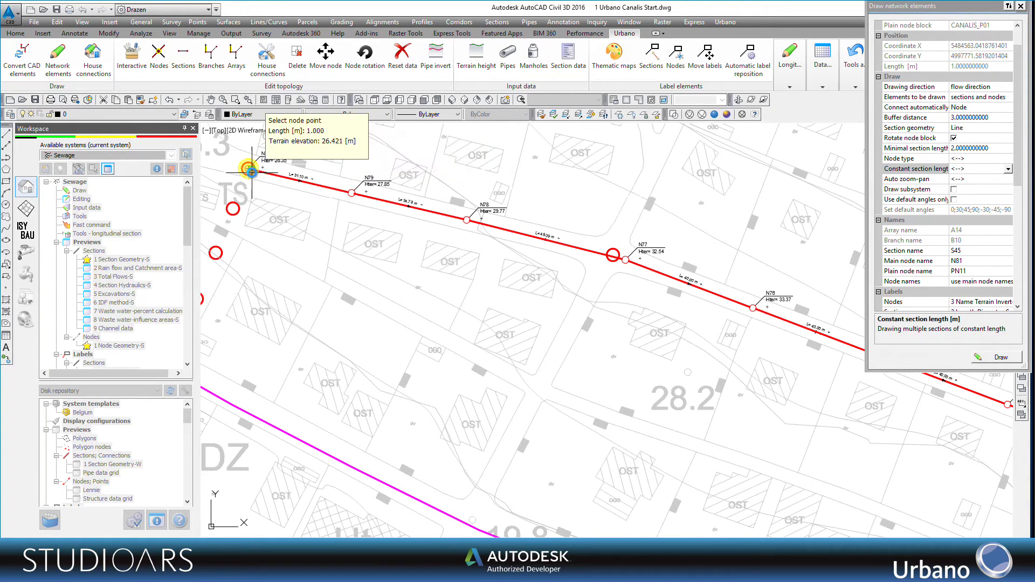
left_click(232, 209)
Turn the branch south through the red circle marker to end on the magenta pipe
middle_click_drag(279, 221, 541, 229)
left_click(477, 256)
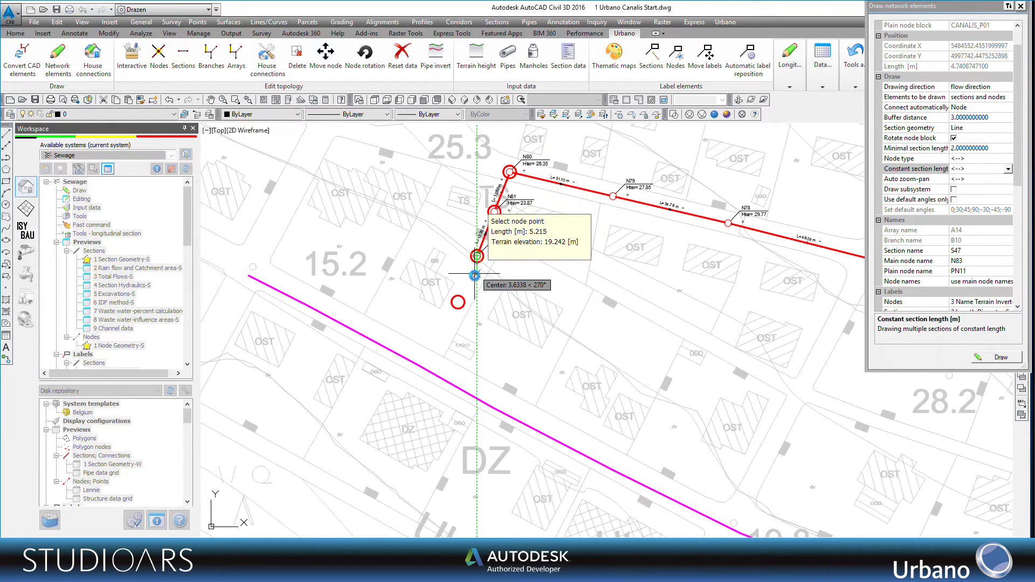
left_click(458, 302)
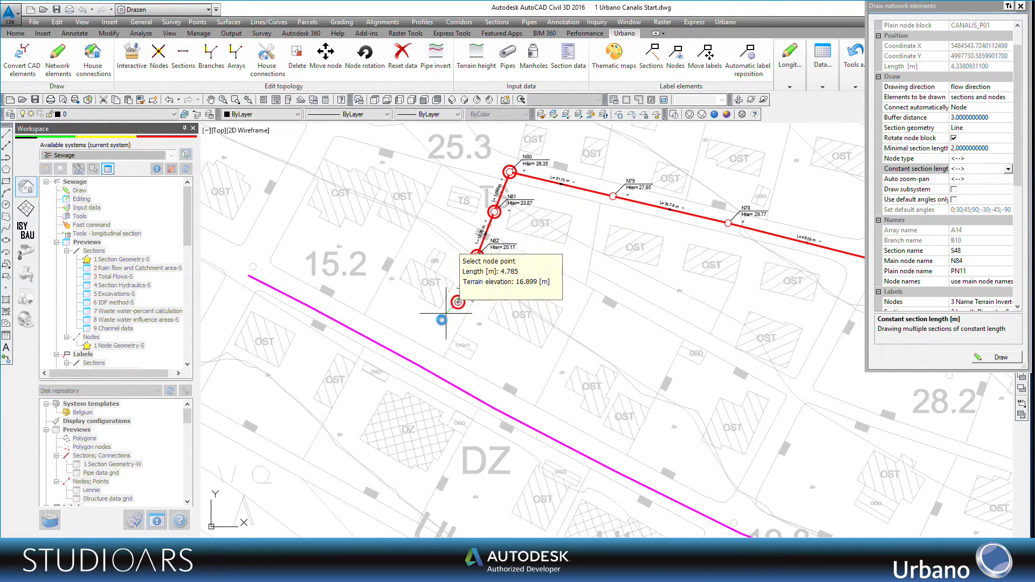
left_click(425, 369)
scroll(420, 399, "down", 3)
scroll(686, 439, "down", 3)
mouse_move(705, 394)
middle_mouse_down()
mouse_move(503, 303)
mouse_move(484, 266)
middle_mouse_up()
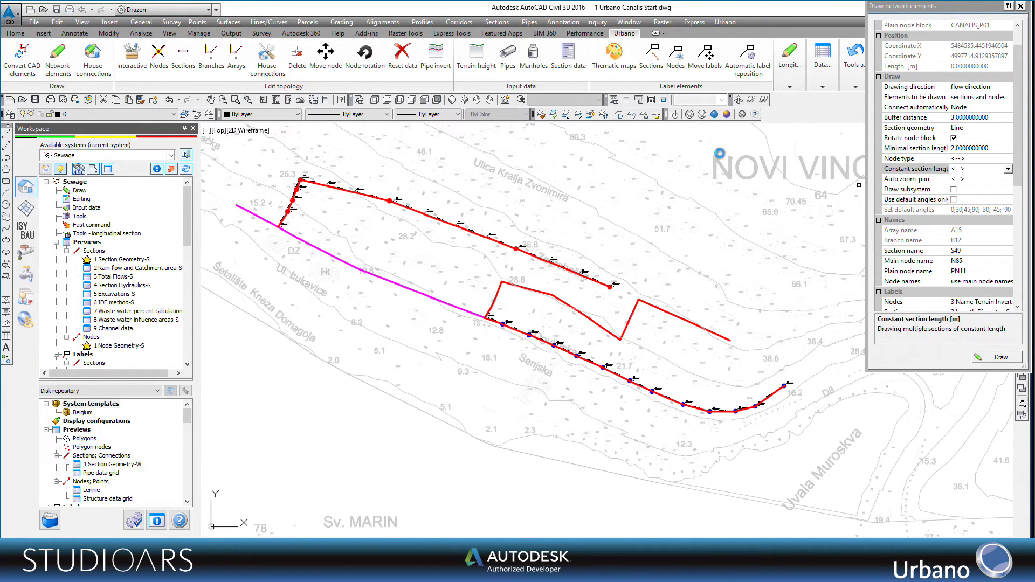
Convert the selected magenta and red polylines into network sections, then zoom in to check labels
left_click(1020, 6)
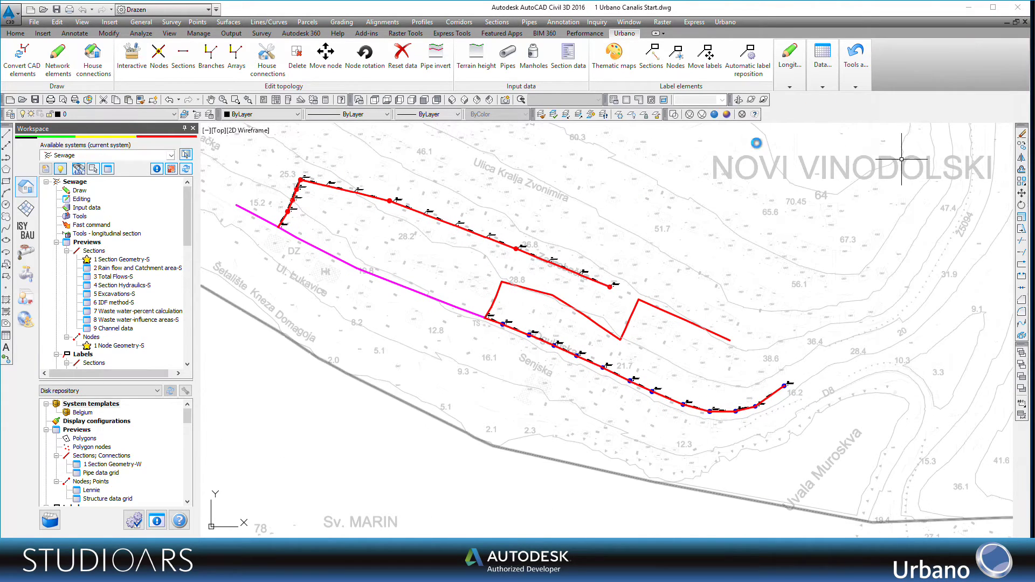
left_click(25, 67)
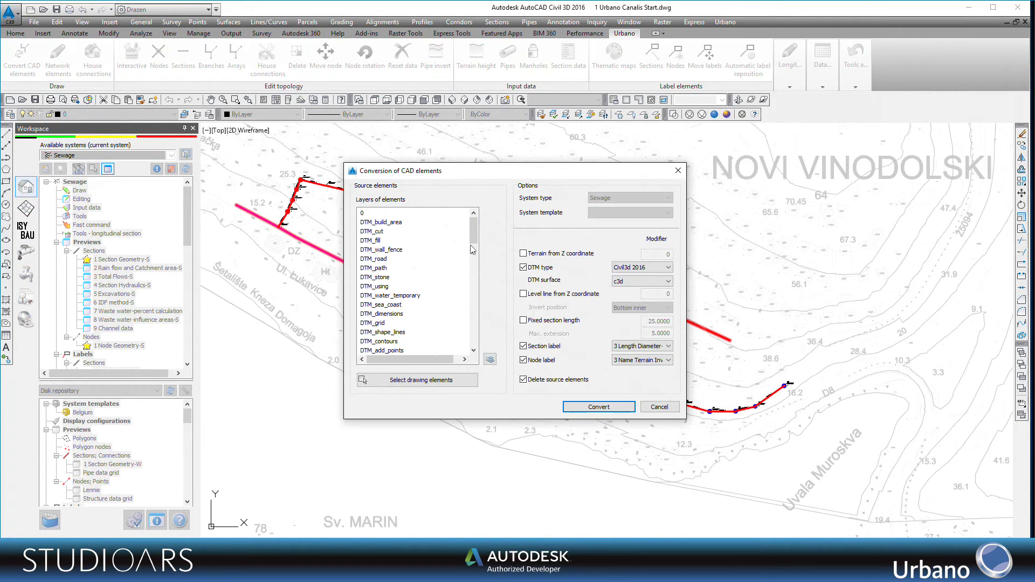
left_click(426, 380)
left_click(597, 324)
left_click(472, 308)
key("Return")
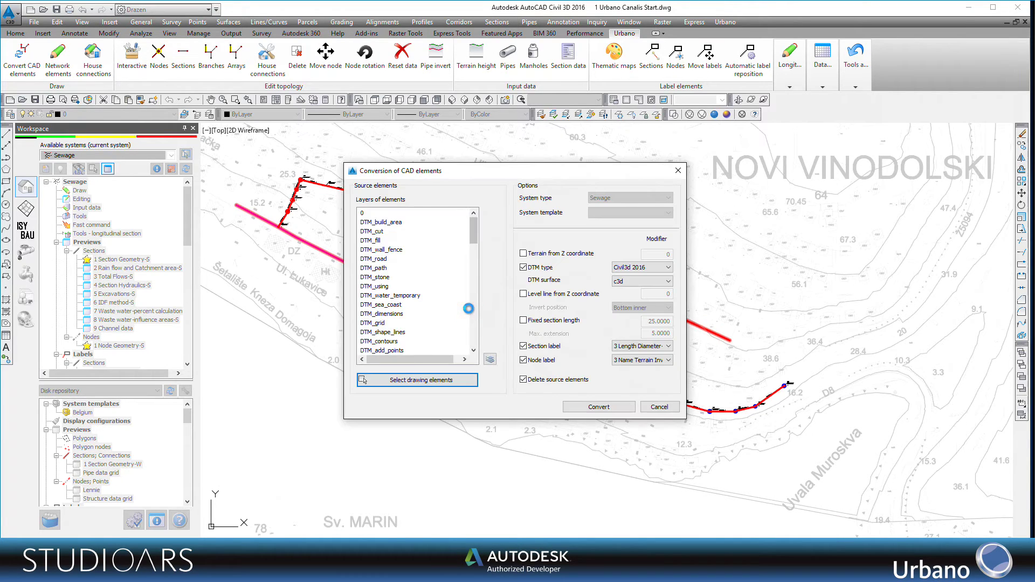
left_click(583, 405)
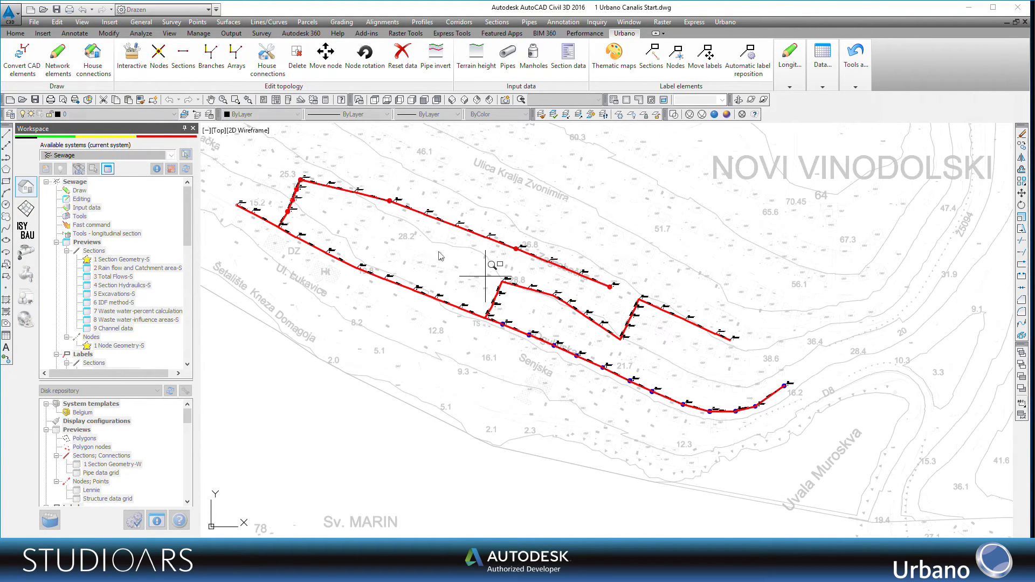
left_click(536, 323)
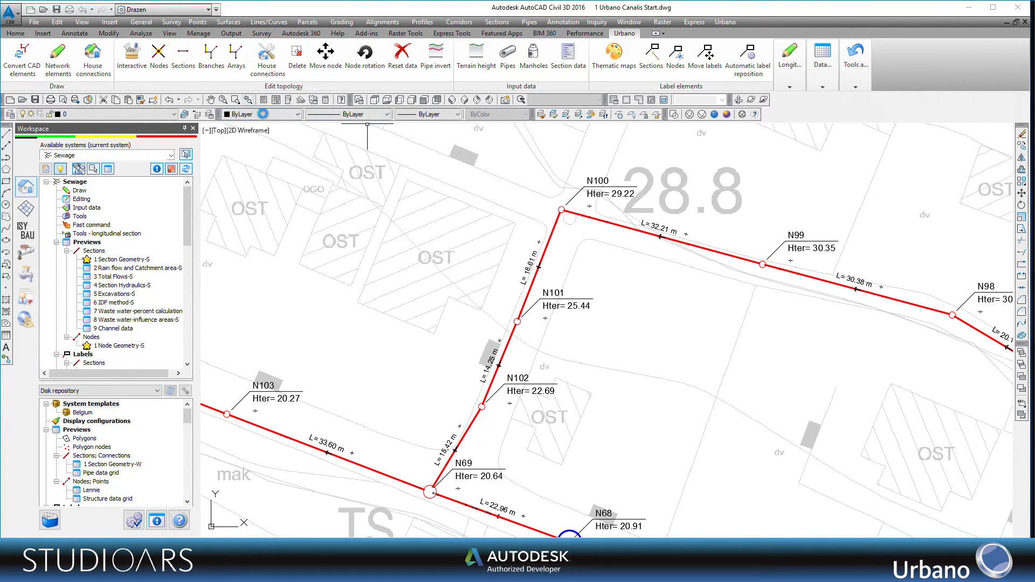
left_click(246, 100)
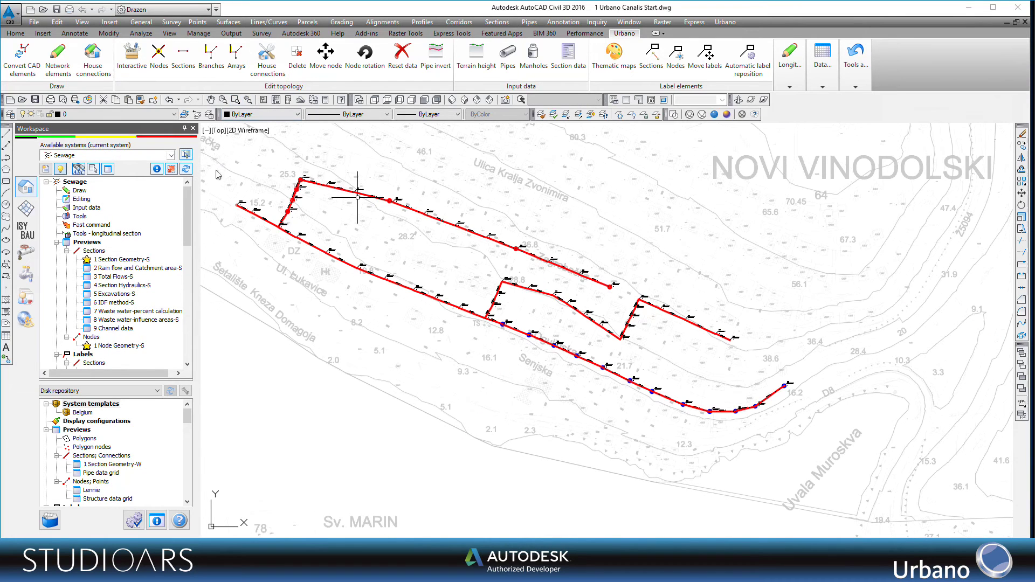
Display the 1 Arrays-S section theme map and place its legend below the network
left_click_drag(190, 231, 192, 307)
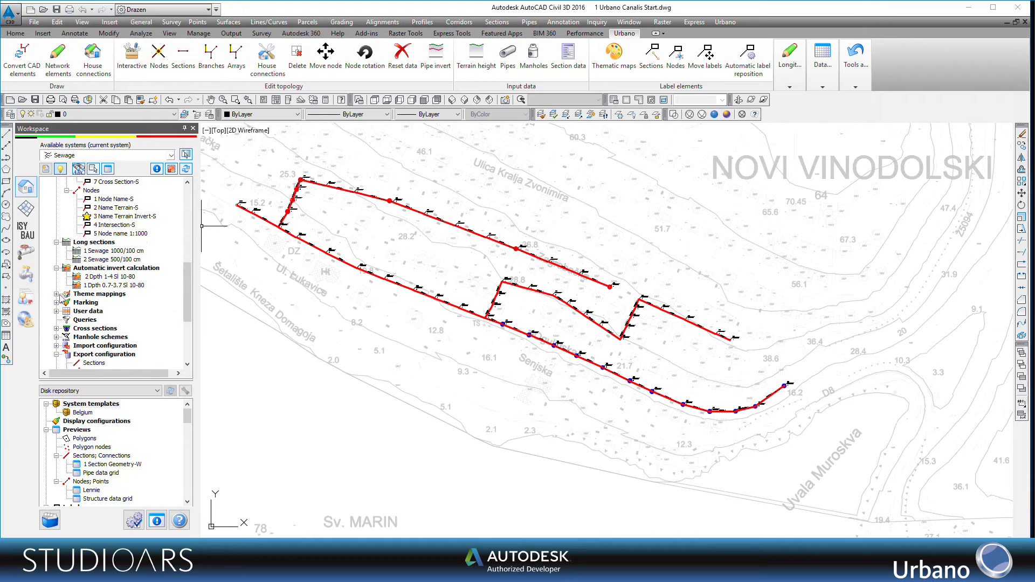
left_click(56, 294)
left_click(67, 303)
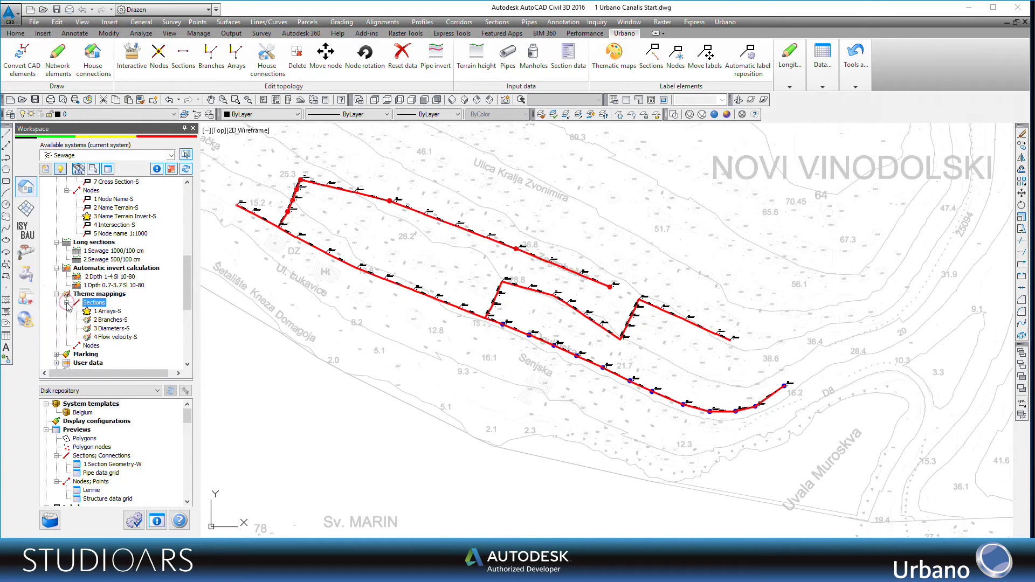
double_click(110, 315)
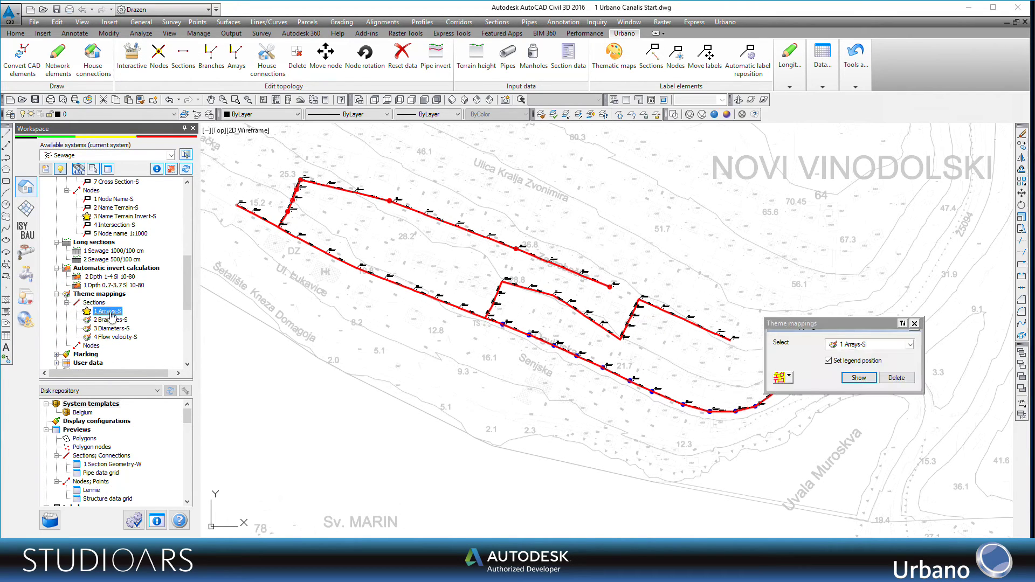
left_click(779, 379)
left_click(856, 378)
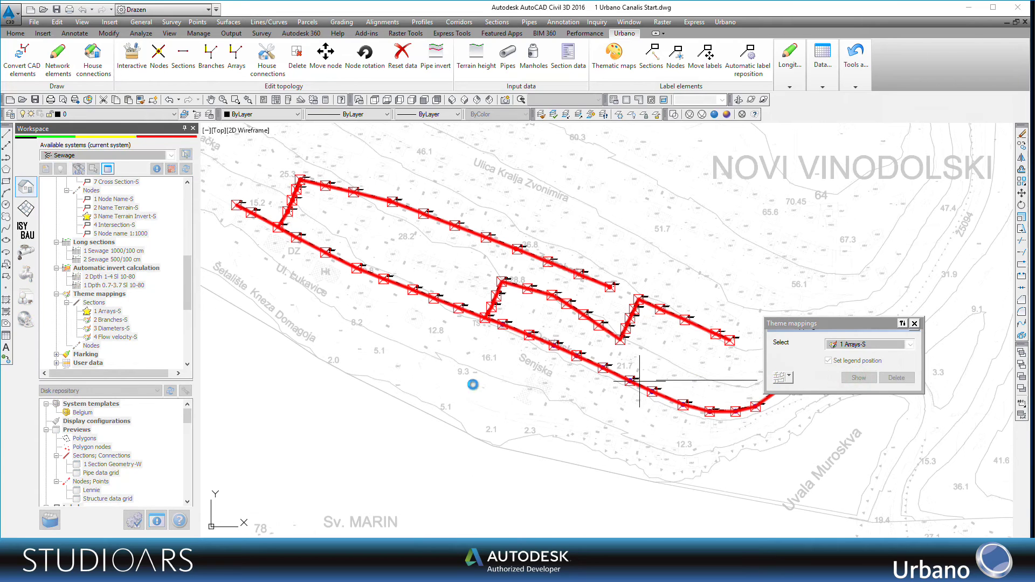
left_click(292, 385)
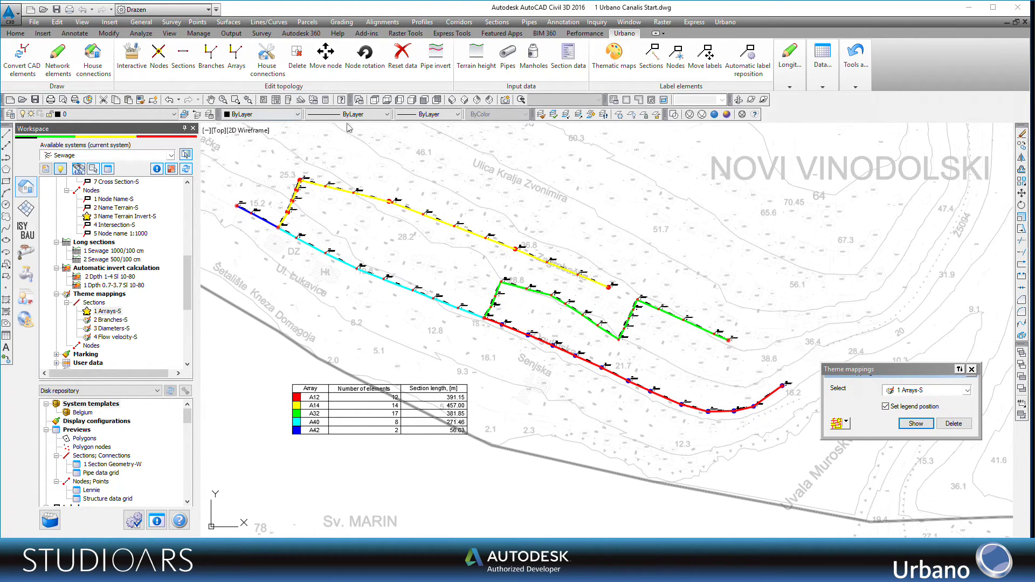
left_click(235, 58)
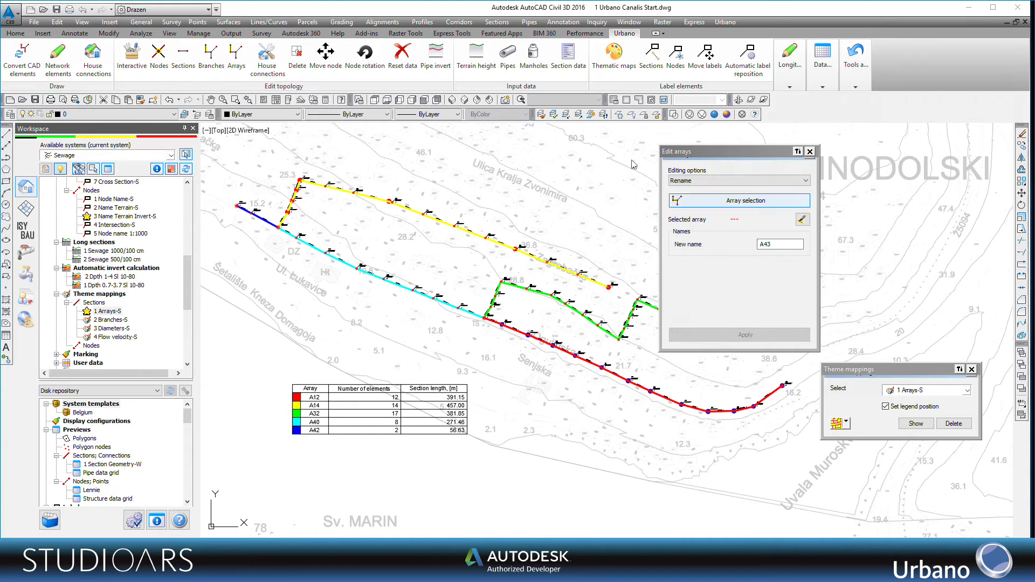
Use Merge in Edit arrays to join A40 and A42 onto target array A12, and apply
left_click(715, 181)
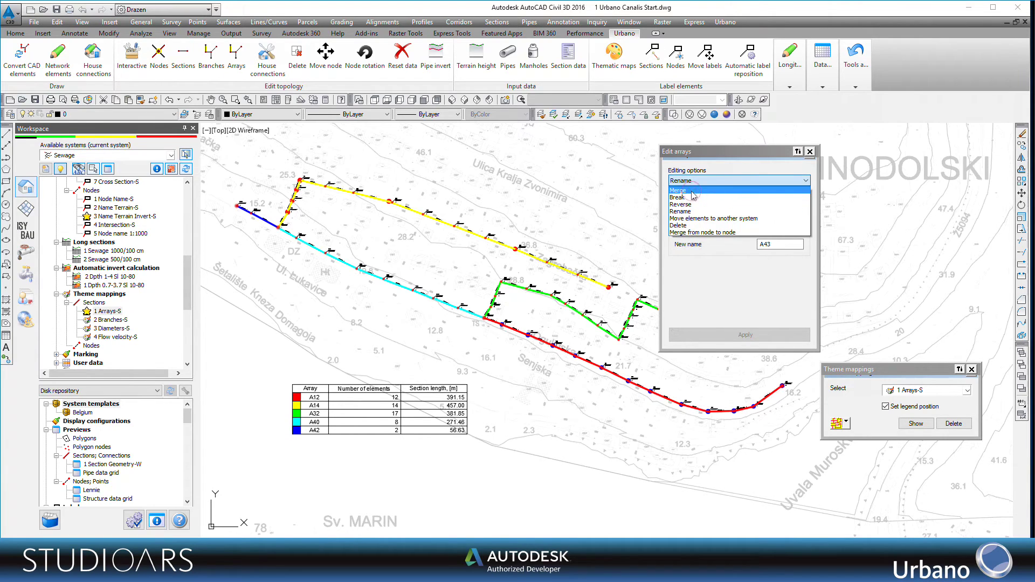
left_click(692, 191)
left_click(712, 203)
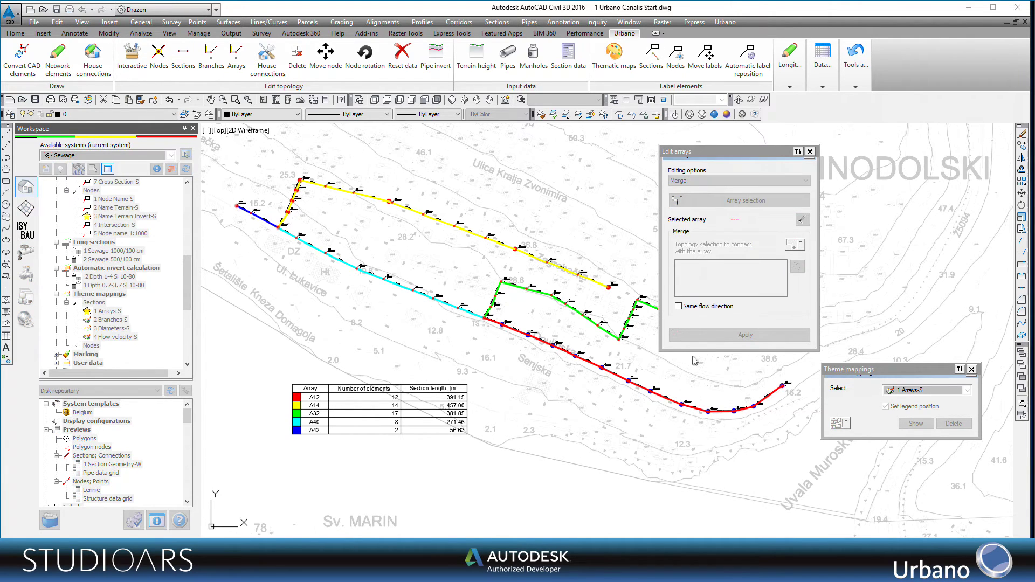
left_click(682, 403)
left_click(790, 245)
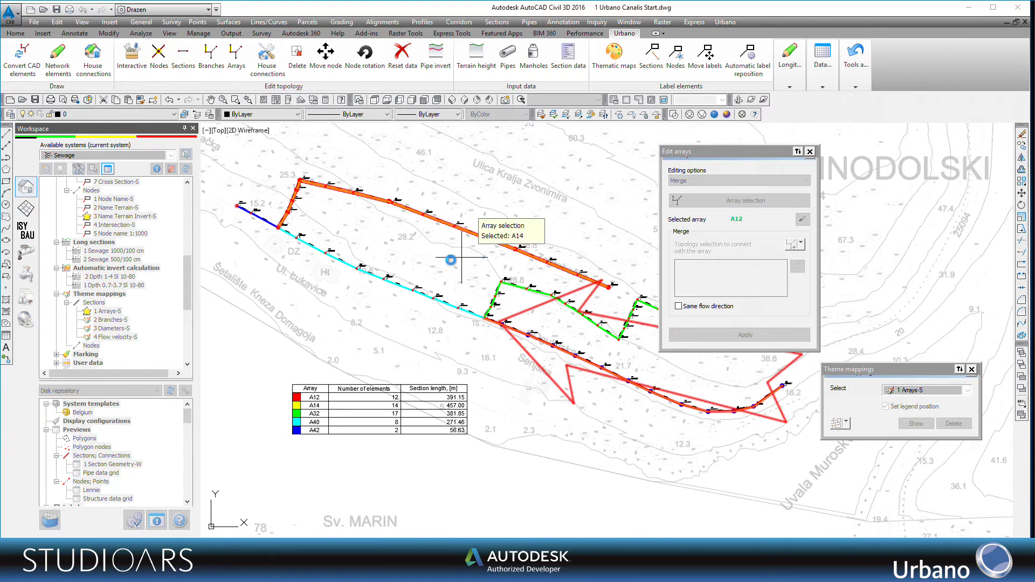
left_click(259, 220)
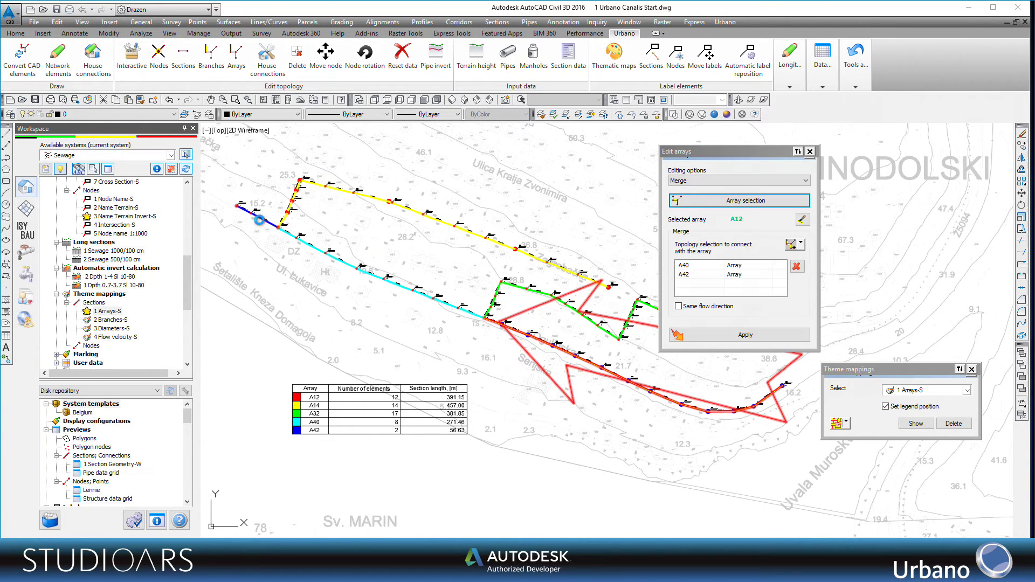
left_click(725, 337)
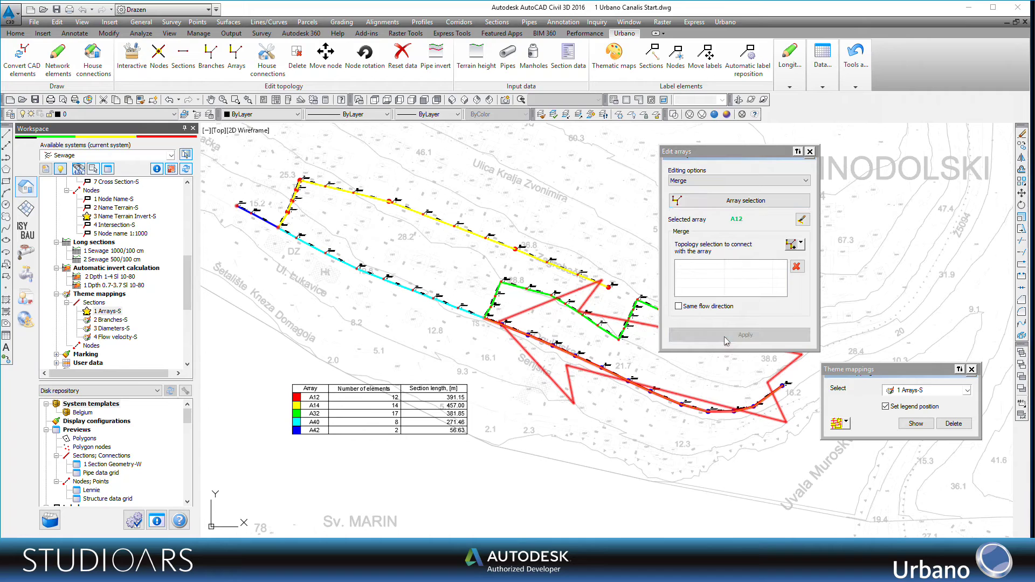
left_click(724, 180)
Rename array A12 to Main
left_click(699, 211)
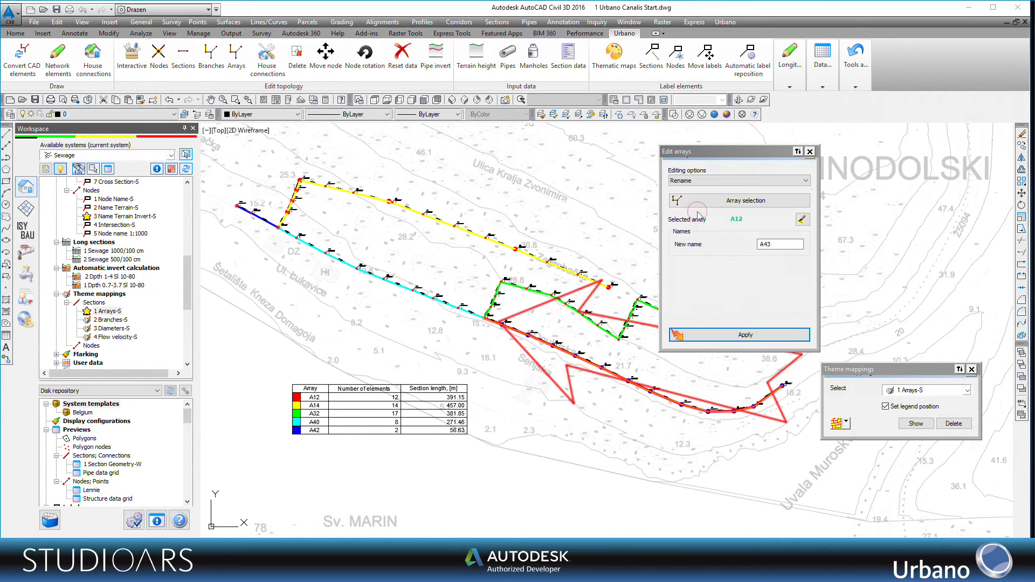
left_click(733, 204)
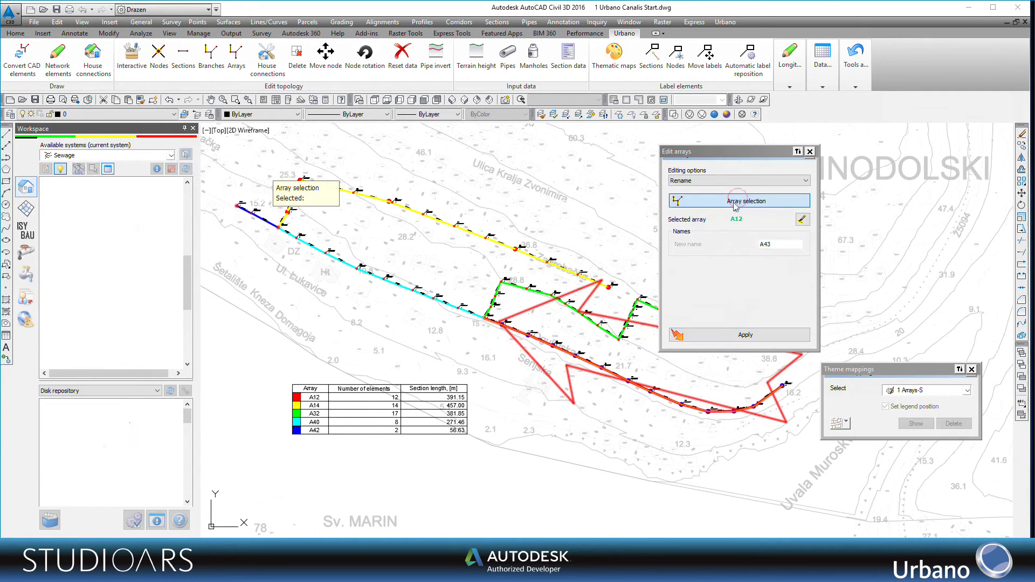
left_click(576, 359)
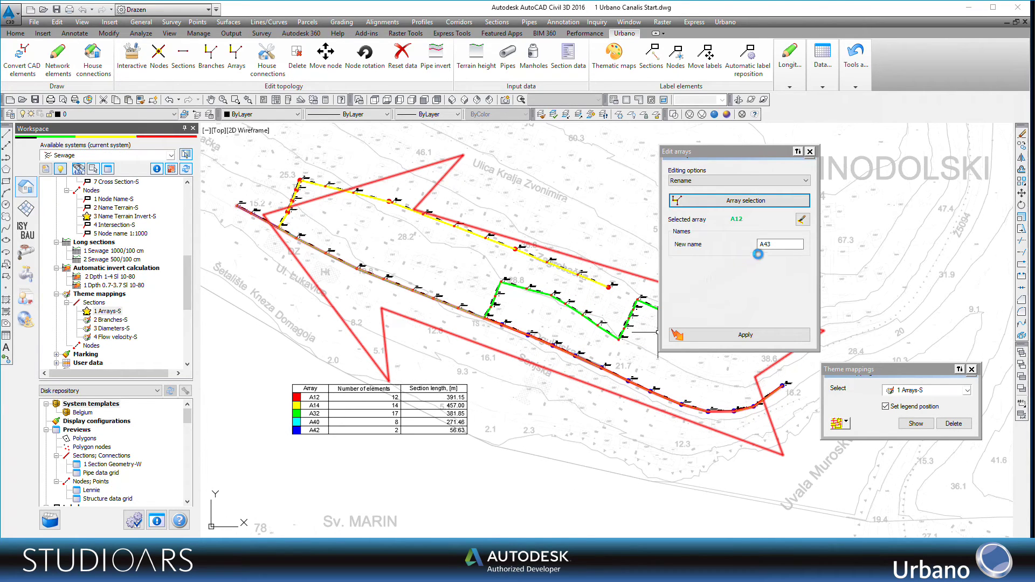
double_click(768, 245)
type("Main")
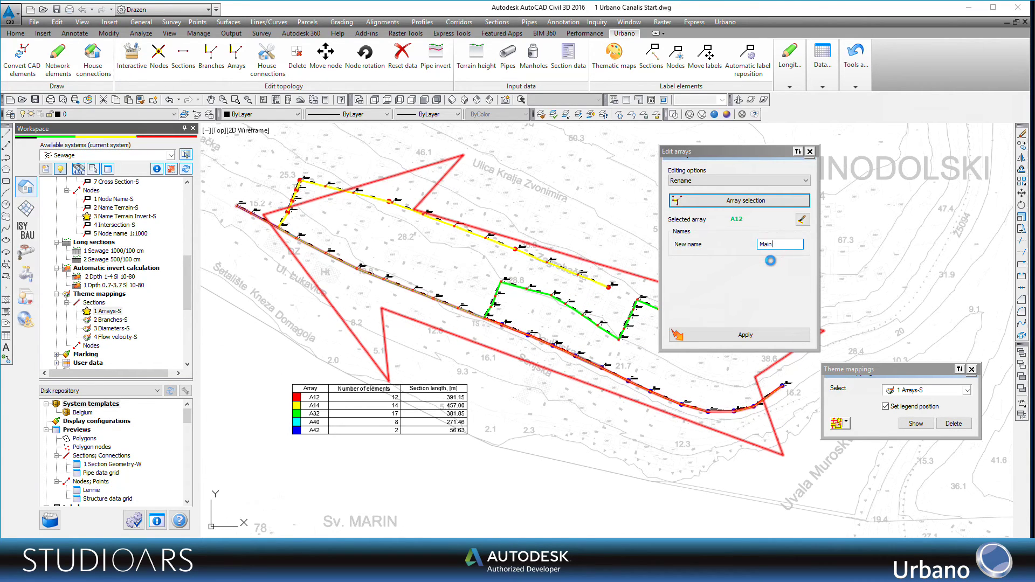
left_click(752, 335)
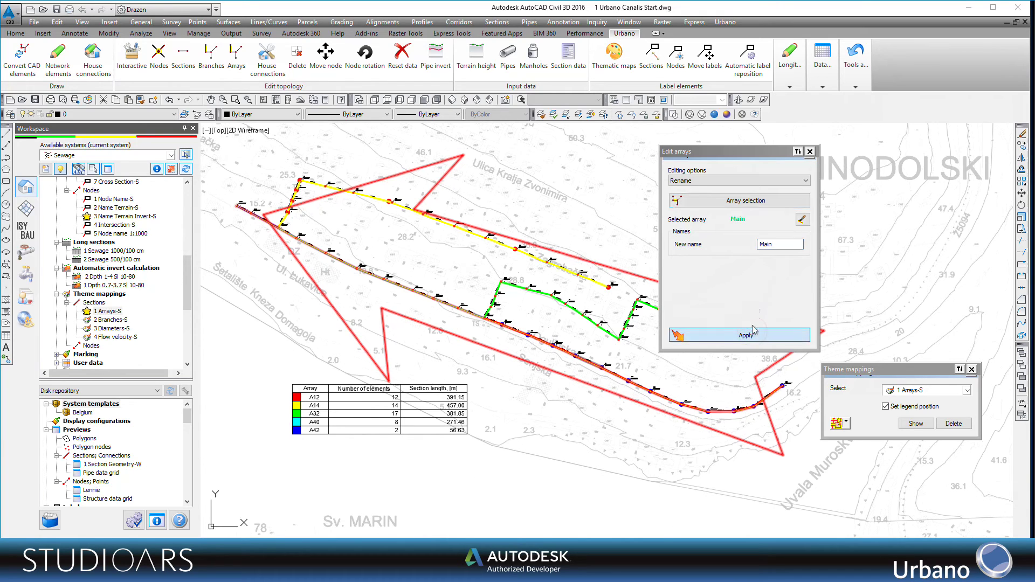
Rename the green array A32 to Side1
left_click(747, 200)
left_click(652, 300)
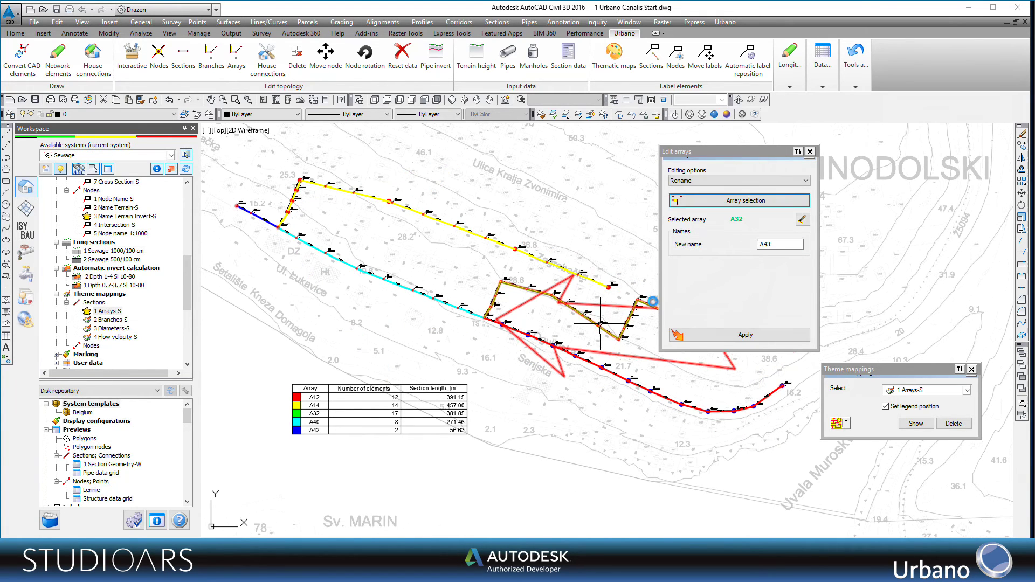
double_click(780, 245)
type("Side1")
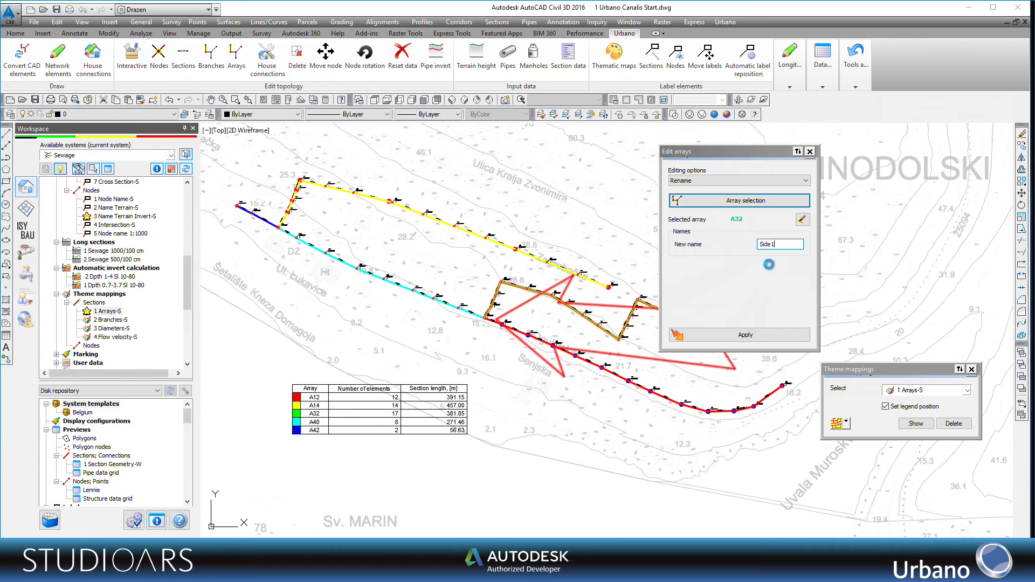
left_click(751, 335)
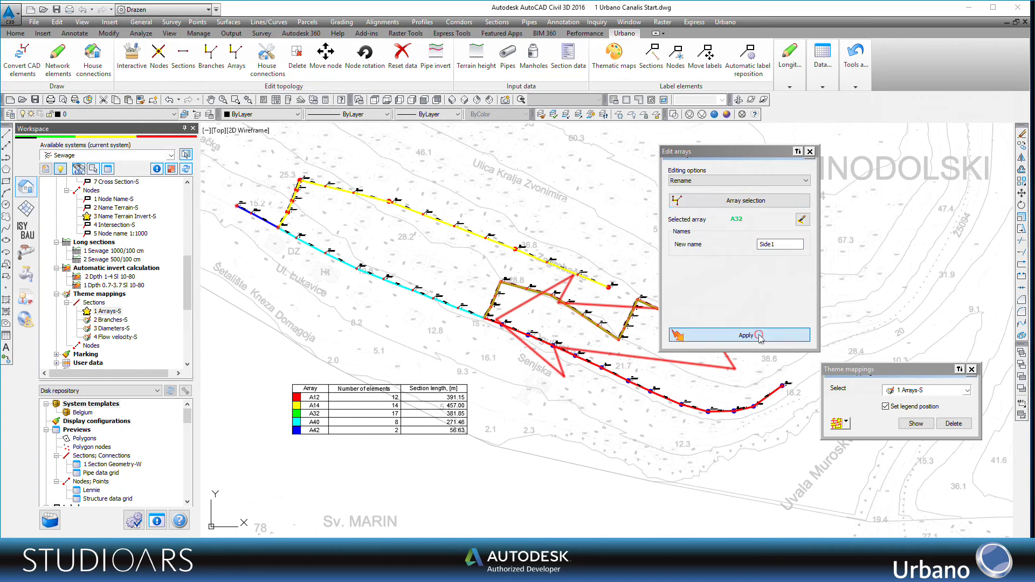
Rename the yellow array A14 to Side2, then redraw the theme map and place the legend
left_click(746, 201)
left_click(526, 251)
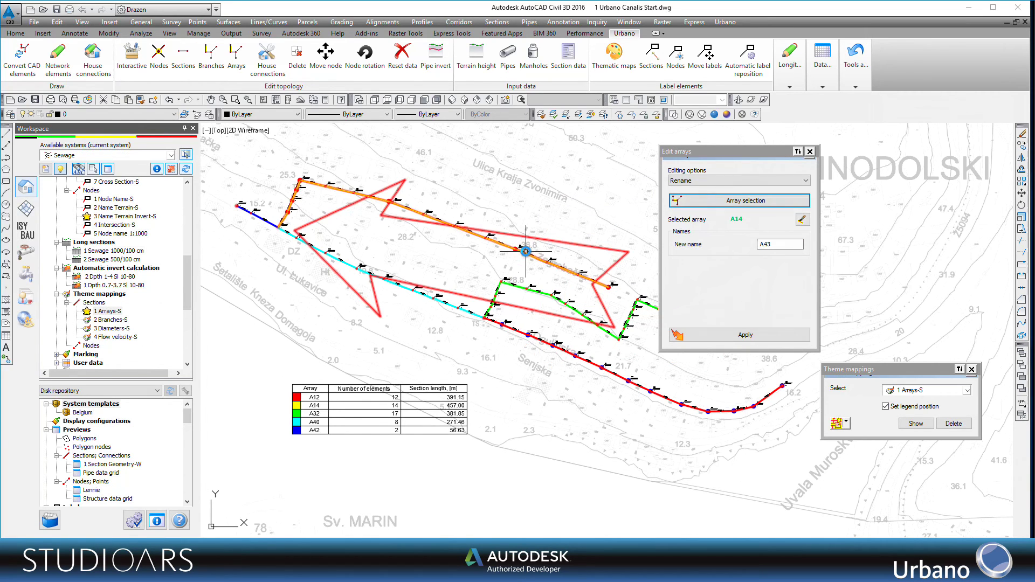
double_click(763, 247)
type("Sl")
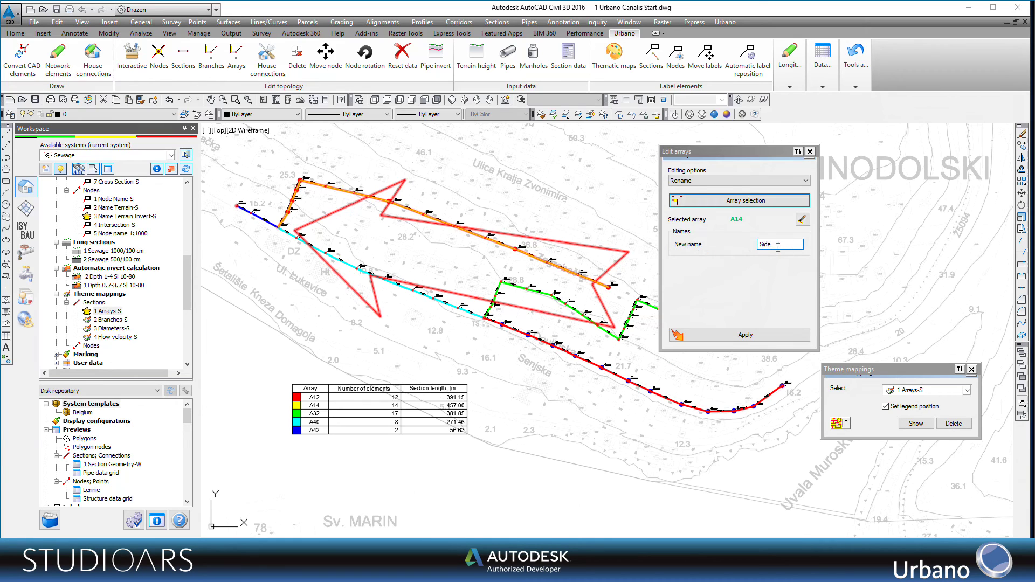
left_click(751, 335)
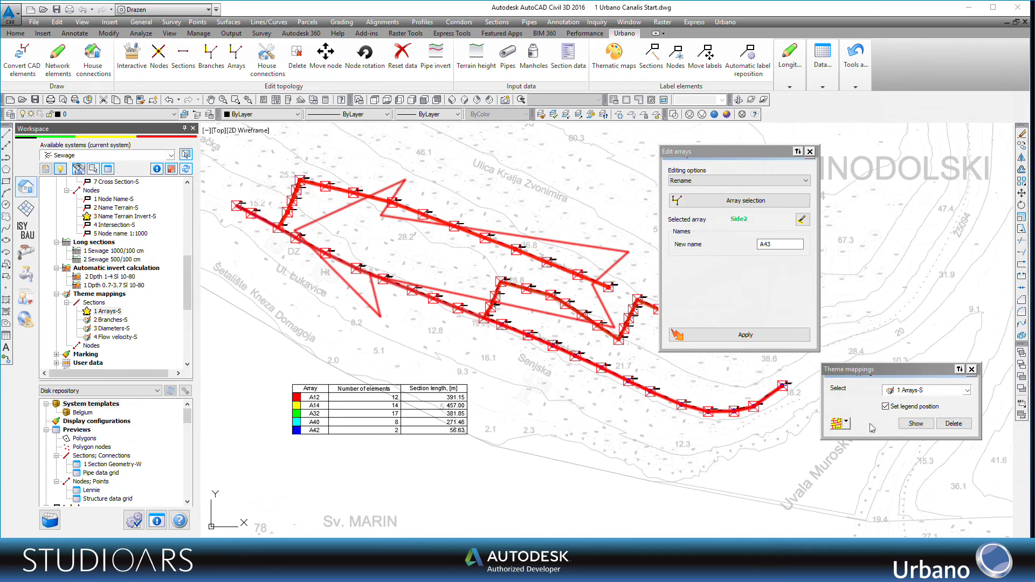
left_click(914, 424)
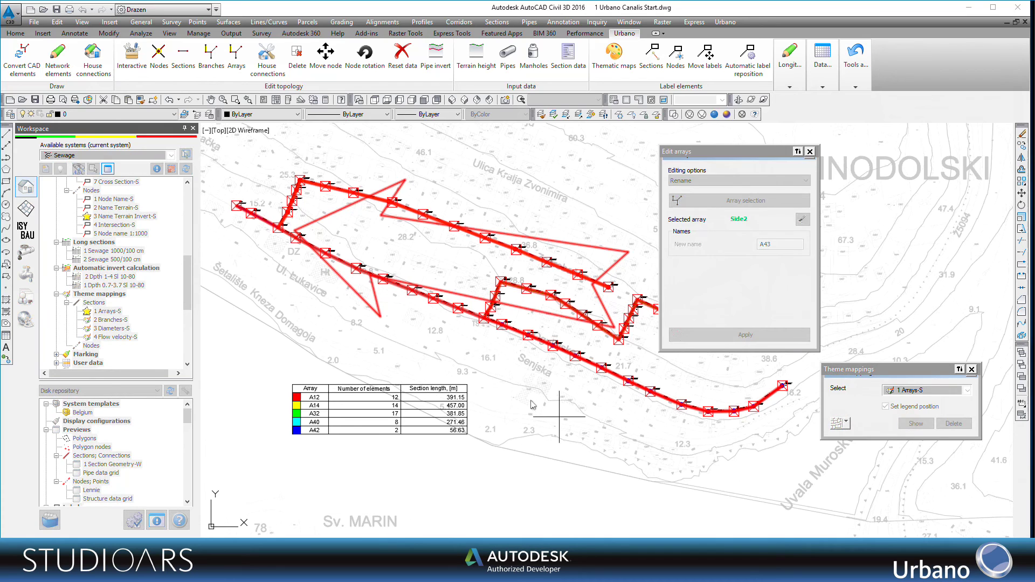
left_click(294, 387)
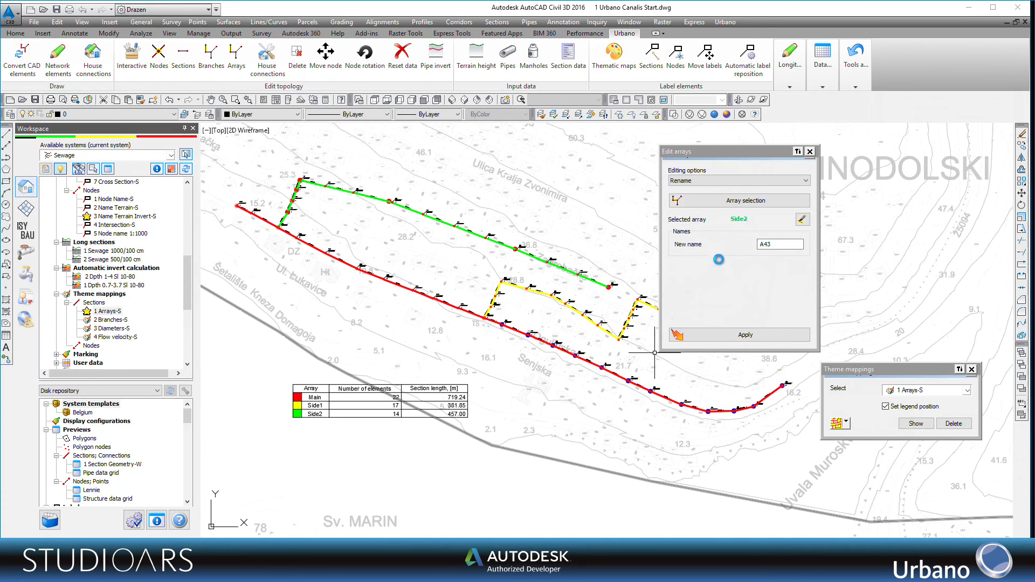
Close the Edit arrays and Theme mappings palettes
left_click(810, 151)
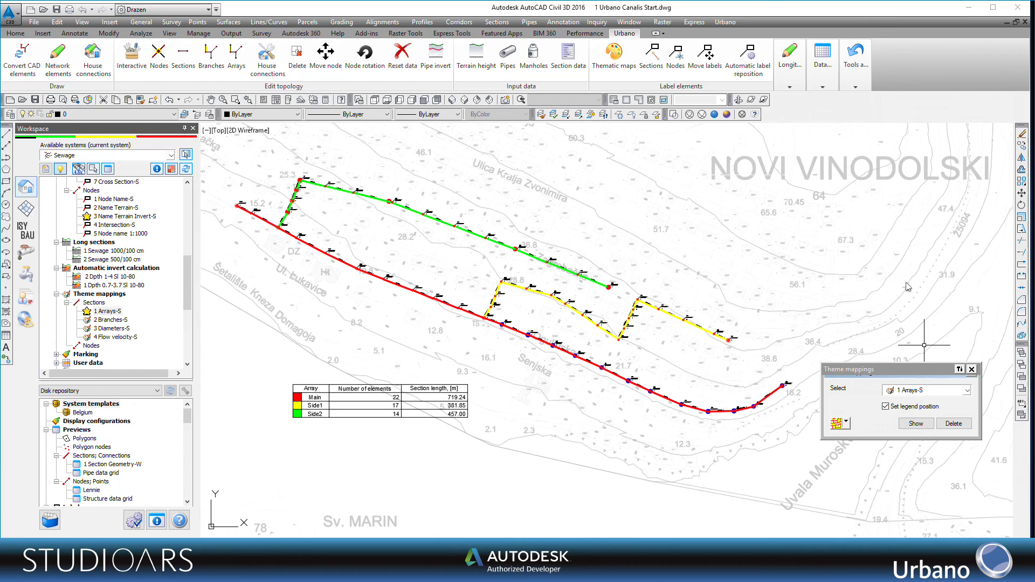
left_click(970, 369)
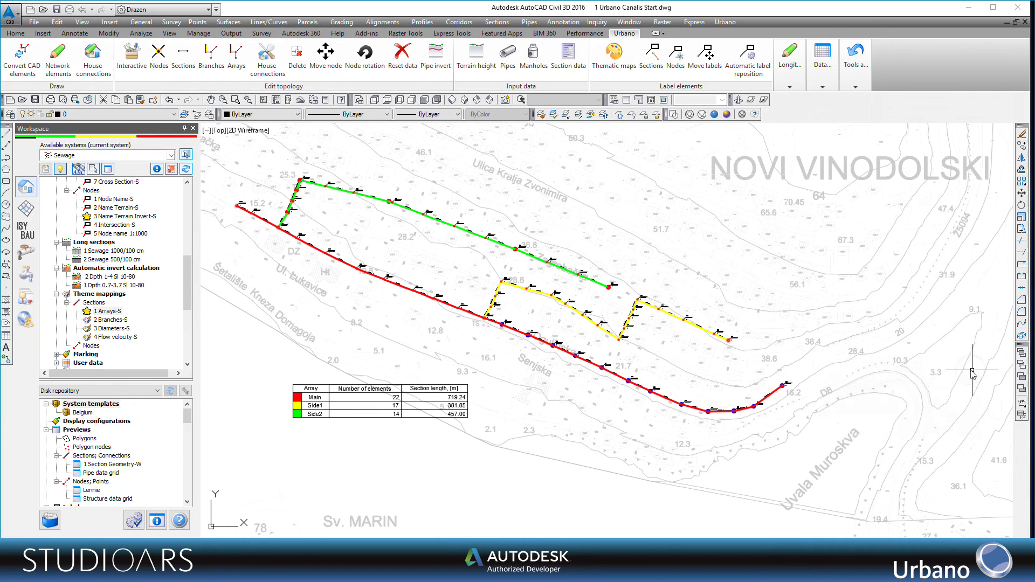